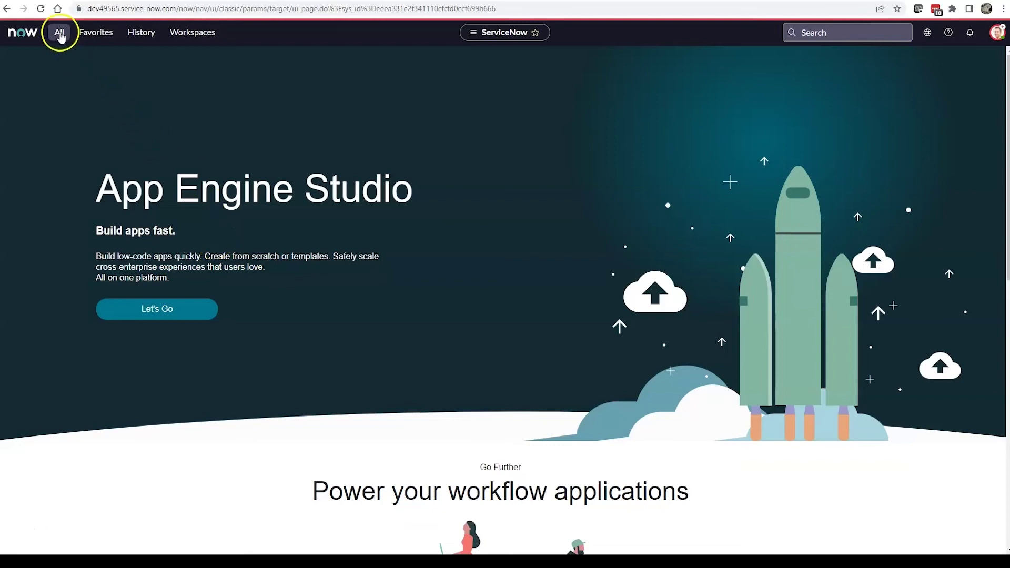
Step: Open the Users list with sys_user.list and search User ID for b20
click(59, 33)
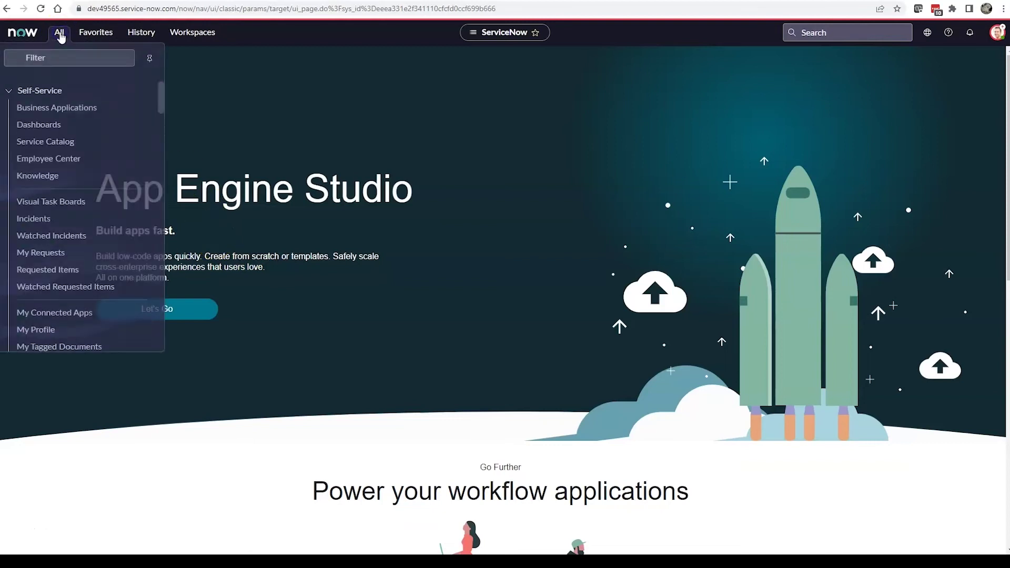
click(61, 55)
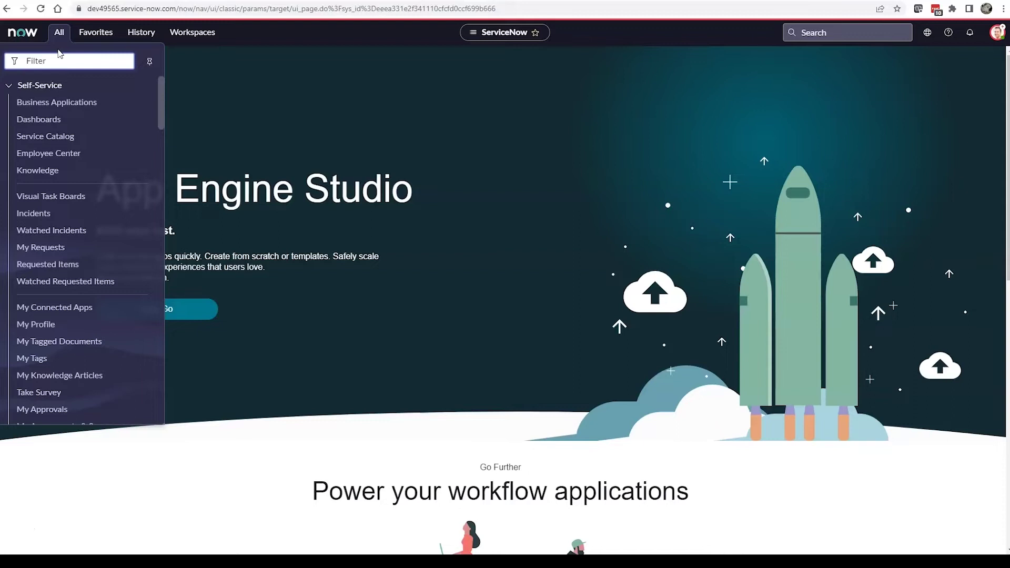
text(sys)
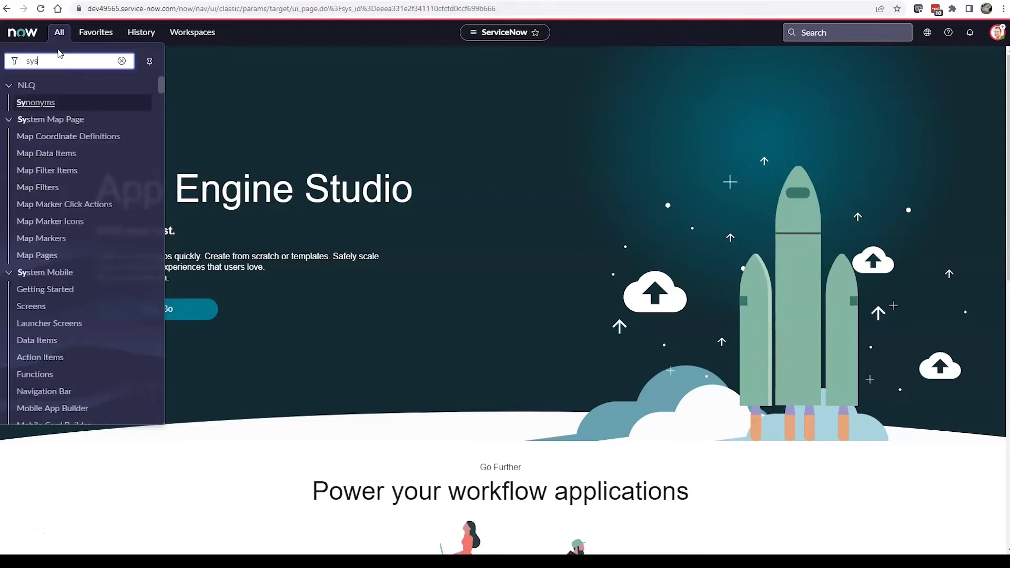
text(_user.list)
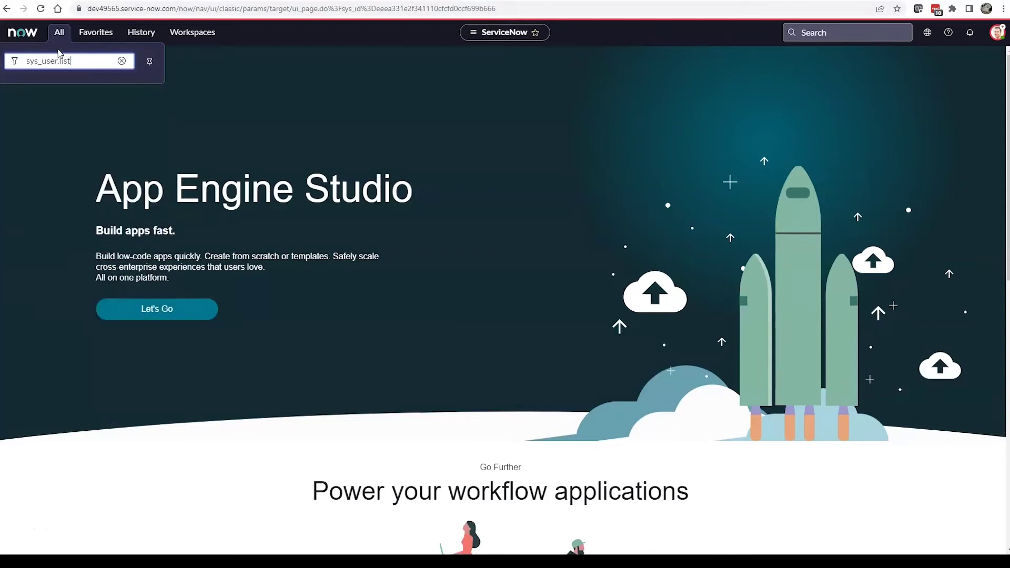
key(Return)
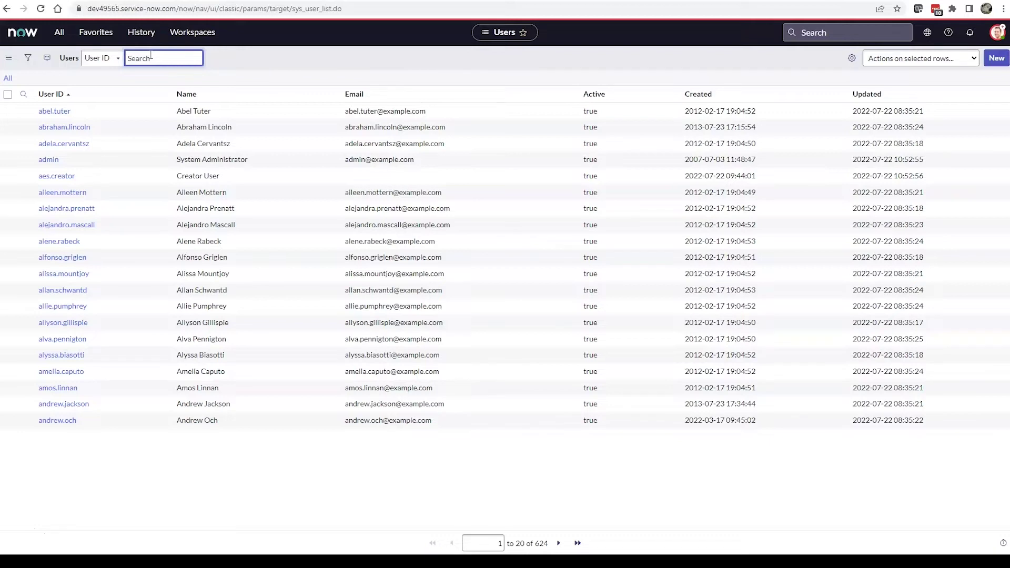
text(b20)
key(BackSpace)
key(BackSpace)
key(BackSpace)
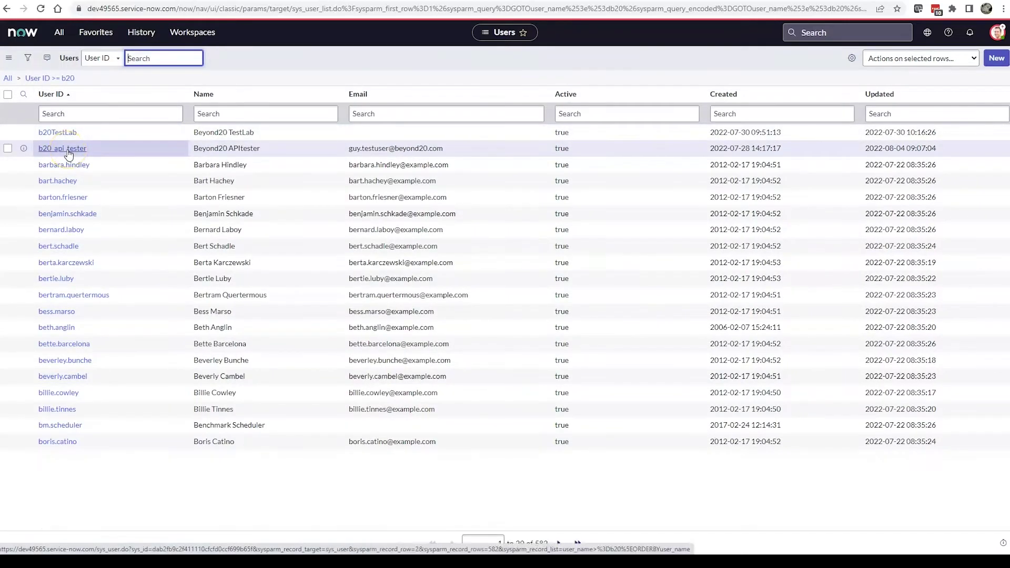
Step: Open the Beyond20 API test user's record and edit its roles, which list only admin
click(69, 150)
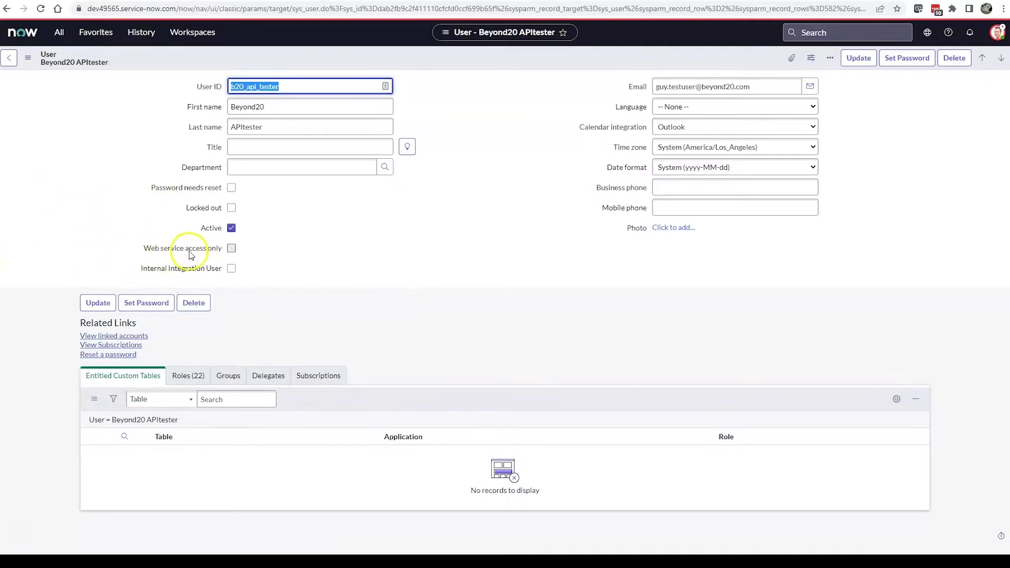
mouse_move(240, 260)
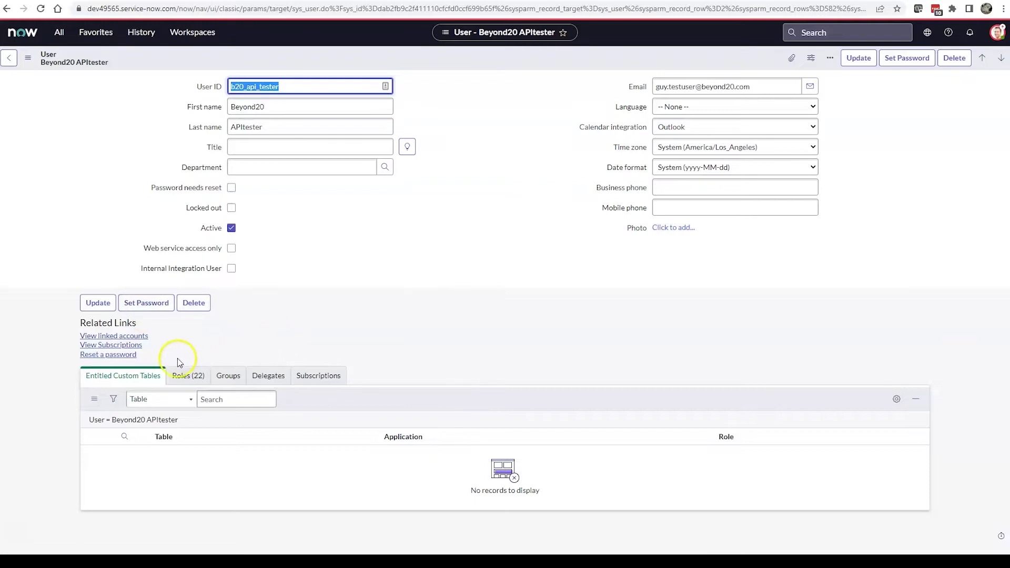
click(179, 377)
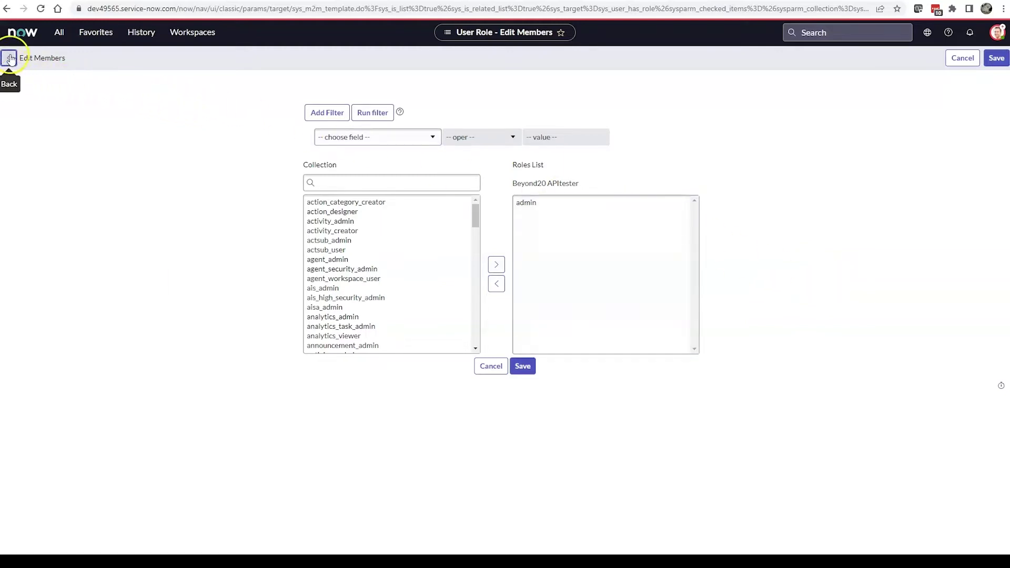
Step: Leave the role editor and return to the ServiceNow home page
click(59, 32)
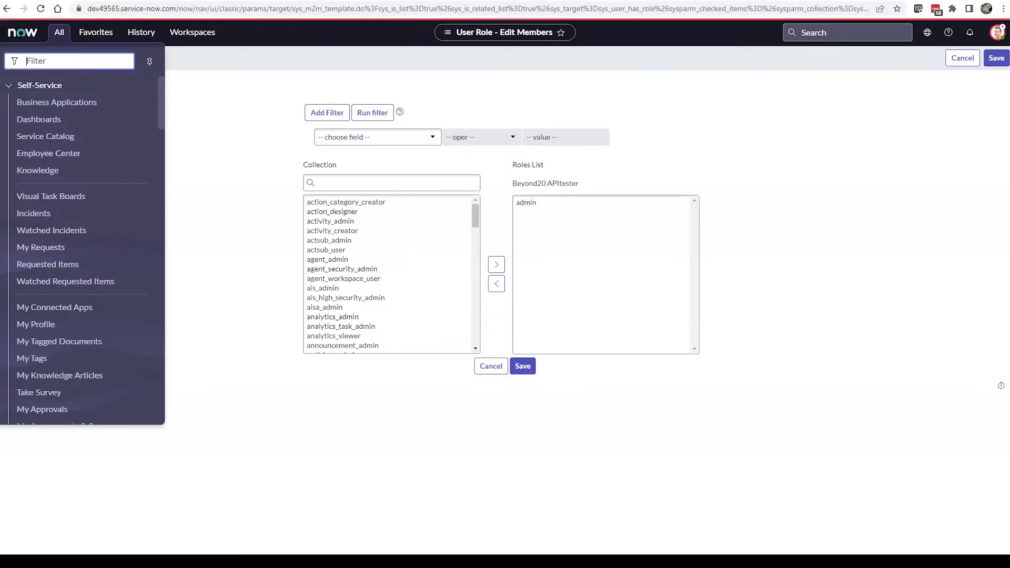
click(851, 372)
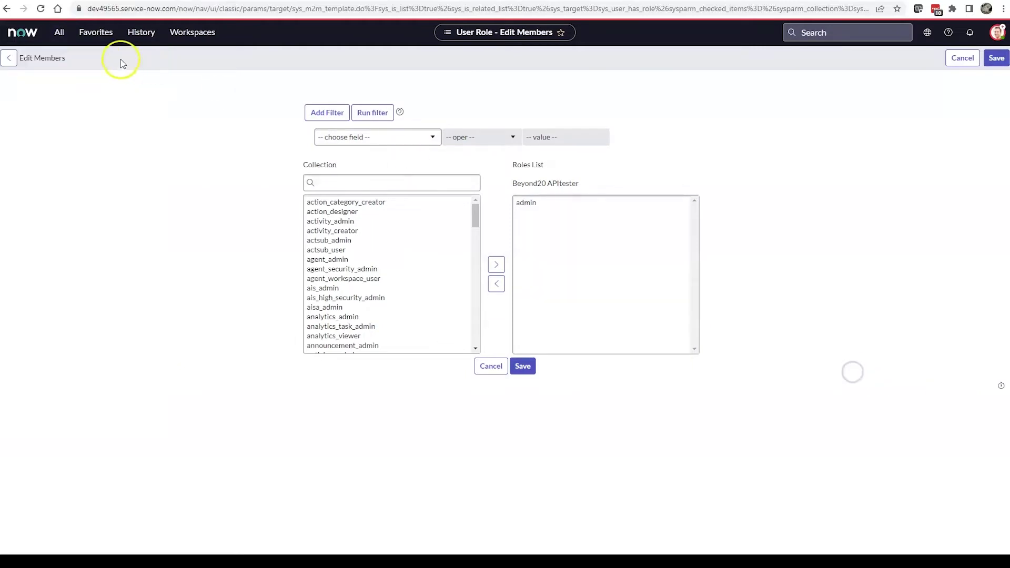
click(34, 37)
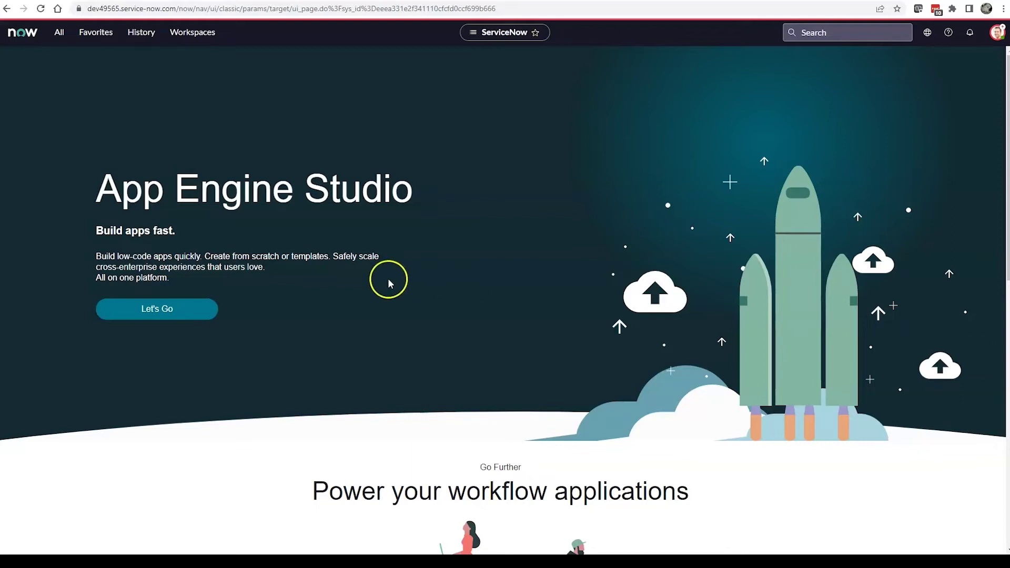
Step: Filter the application navigator for CORS to reach the CORS Rules list
click(59, 38)
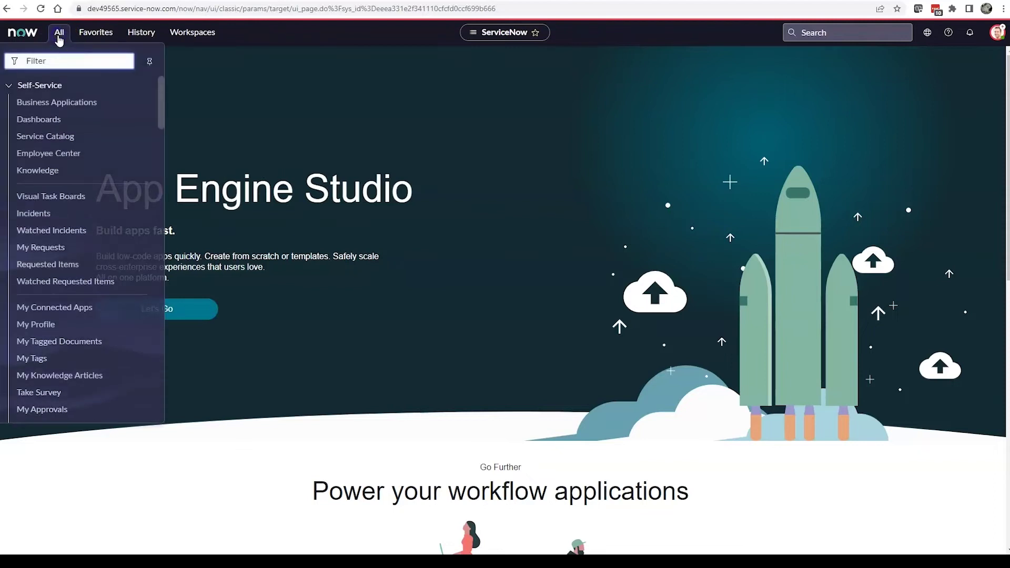
click(59, 62)
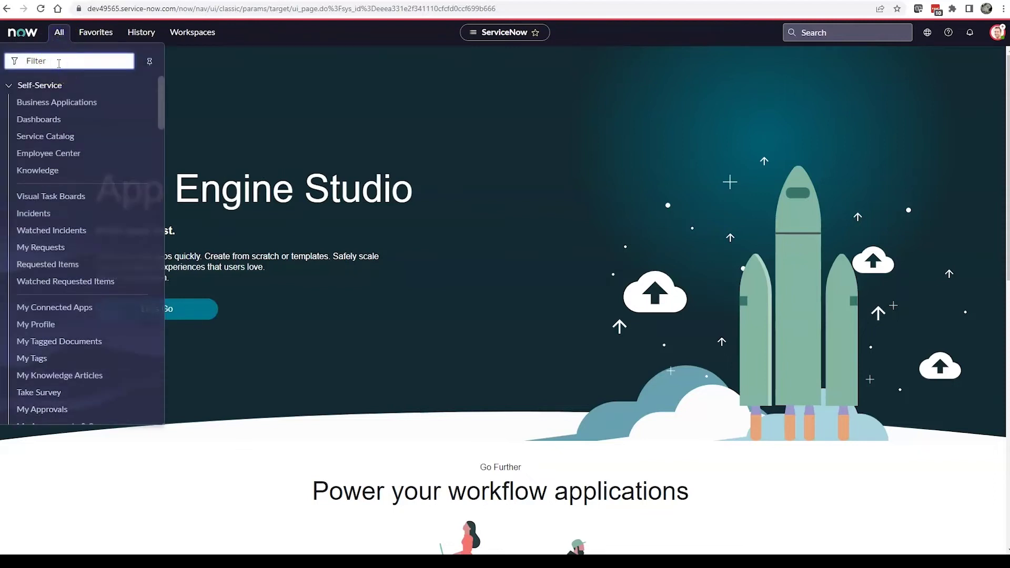
text(rest)
key(ctrl+a)
text(CORS)
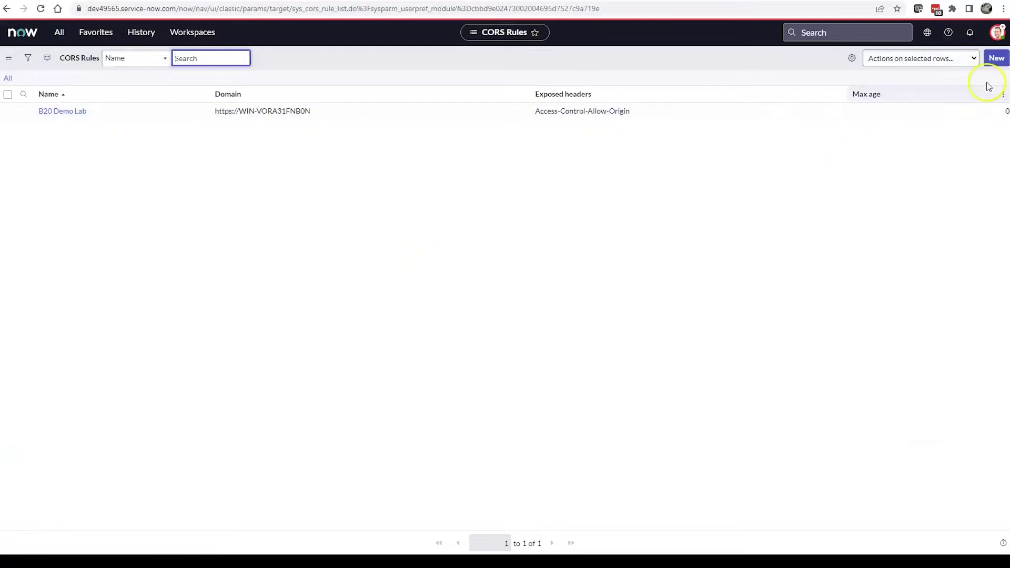
Step: Open the B20 Demo Lab CORS rule and rename it to 'B20 Demo Lab - Table API'
click(61, 112)
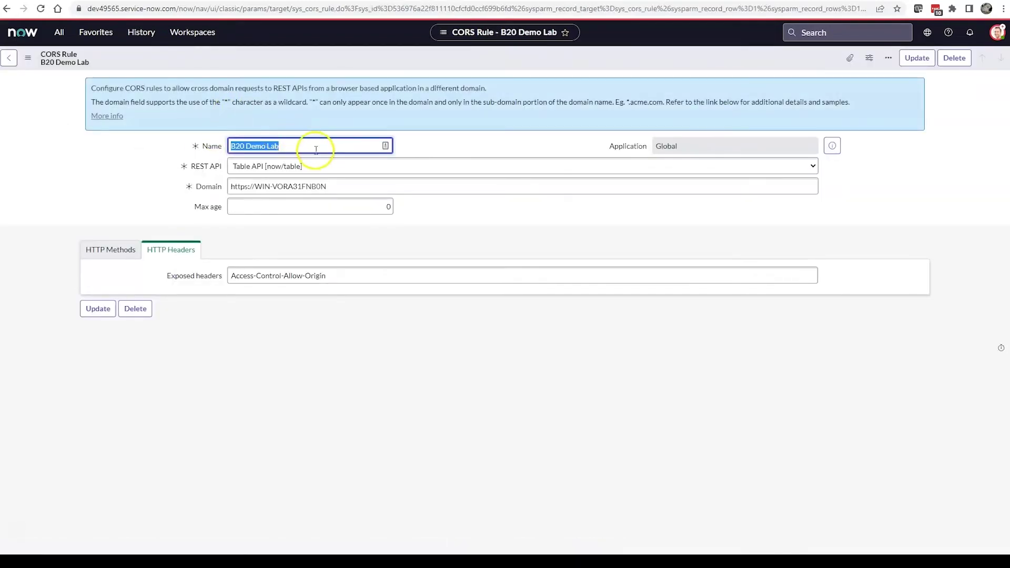
click(304, 147)
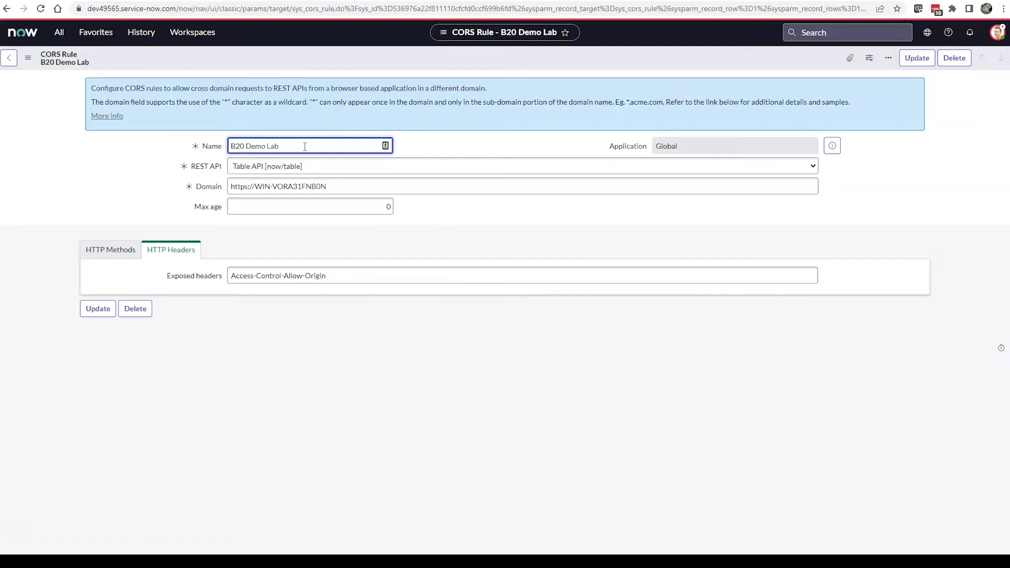
text(- Table API)
mouse_move(230, 182)
mouse_down()
mouse_move(189, 185)
mouse_move(231, 183)
mouse_up()
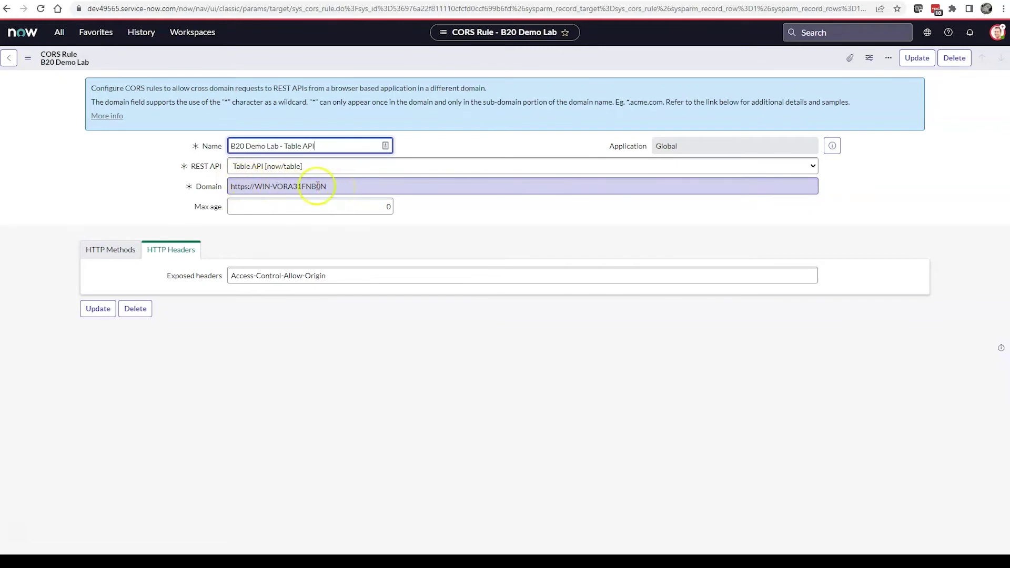
mouse_move(223, 188)
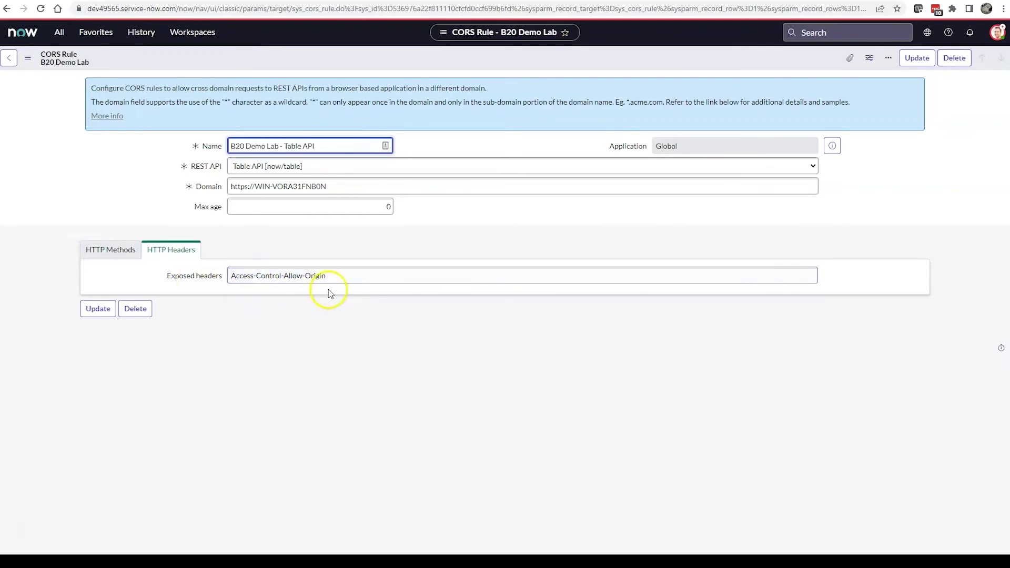
Step: Review the rule's allowed HTTP methods and save the 'B20 Demo Lab - Table API' rule
click(117, 253)
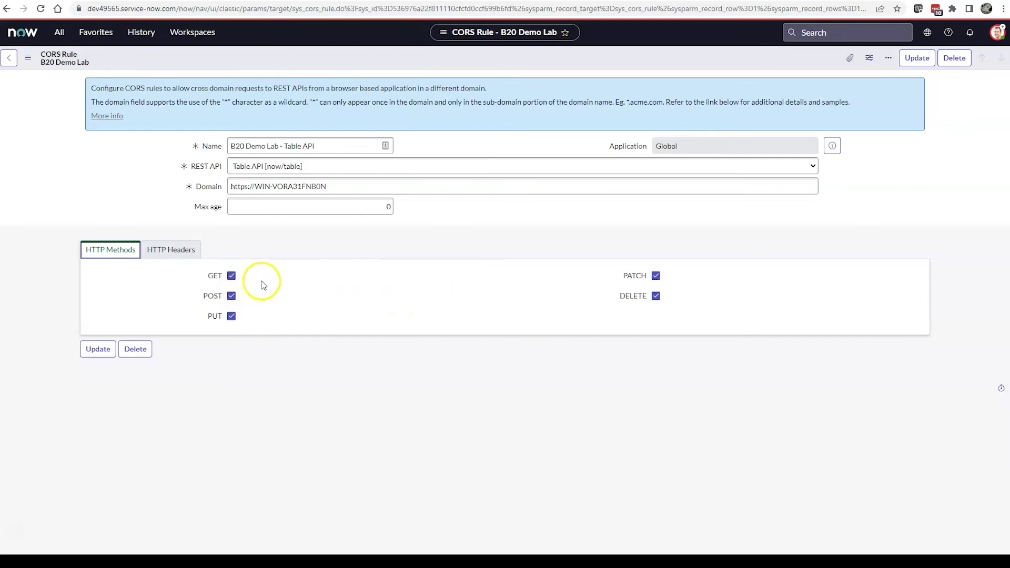
click(103, 352)
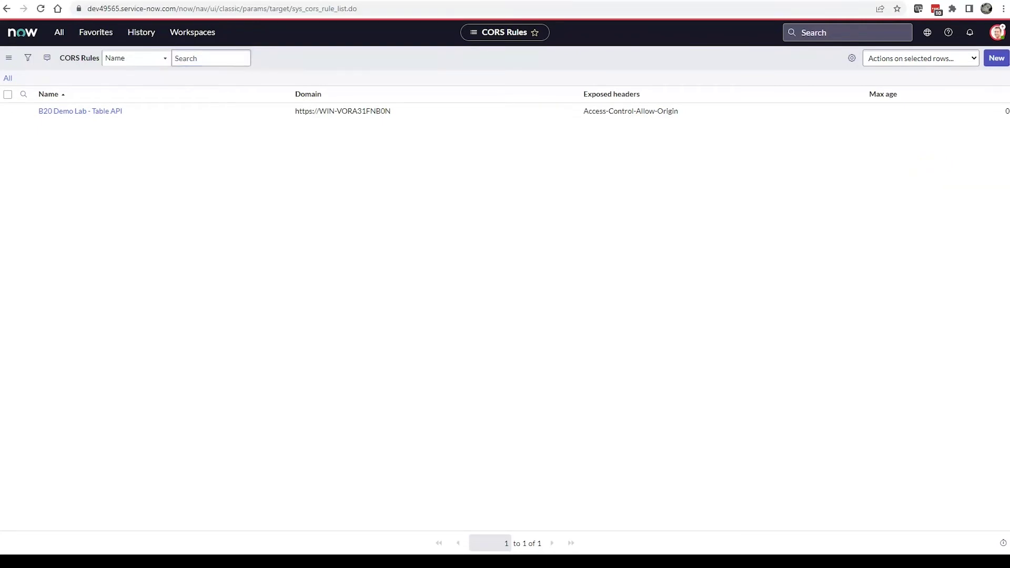
key(alt+Tab)
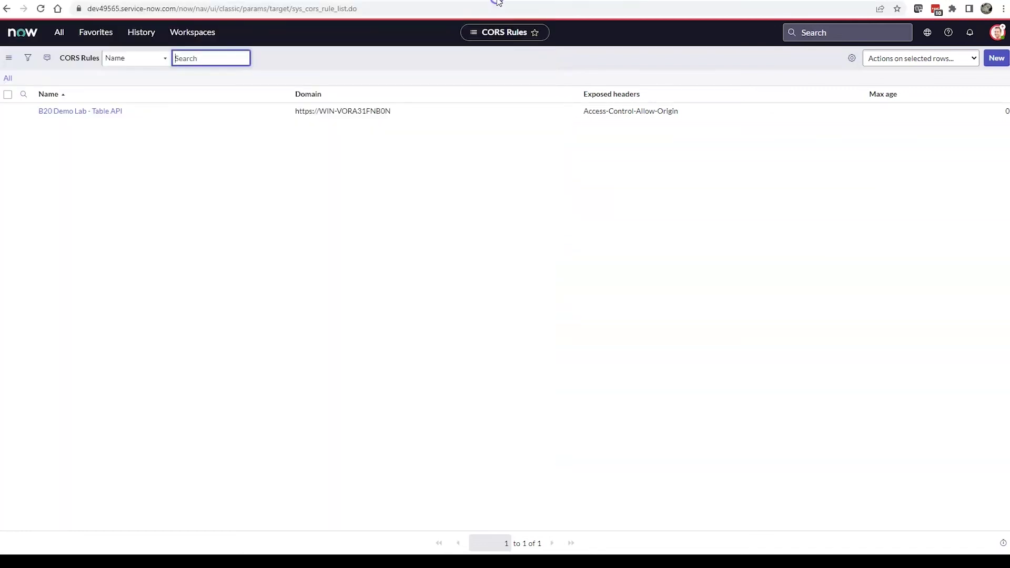
click(498, 1)
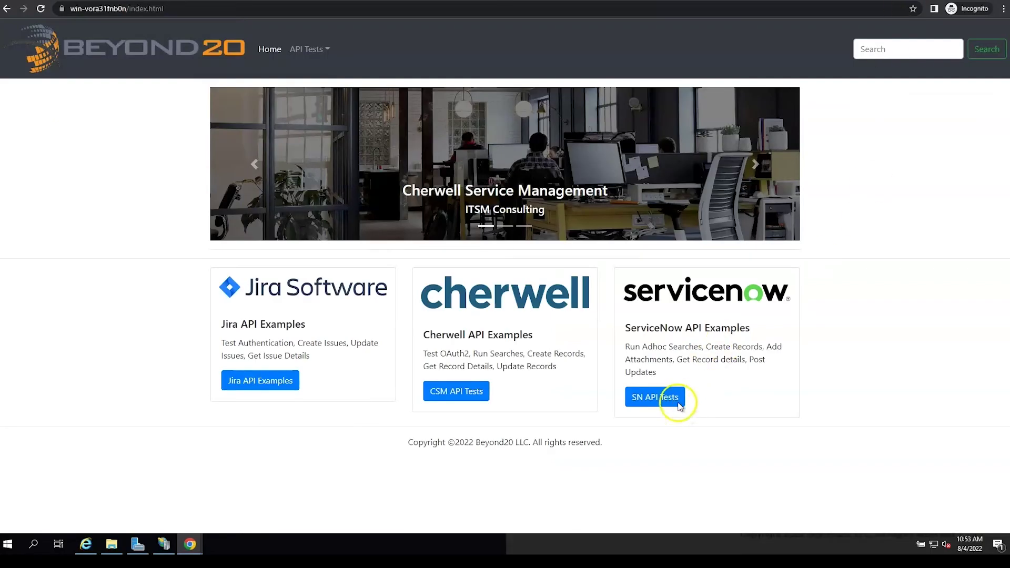
Step: Start the ServiceNow API setup for instance dev49565 with Basic authentication
click(677, 403)
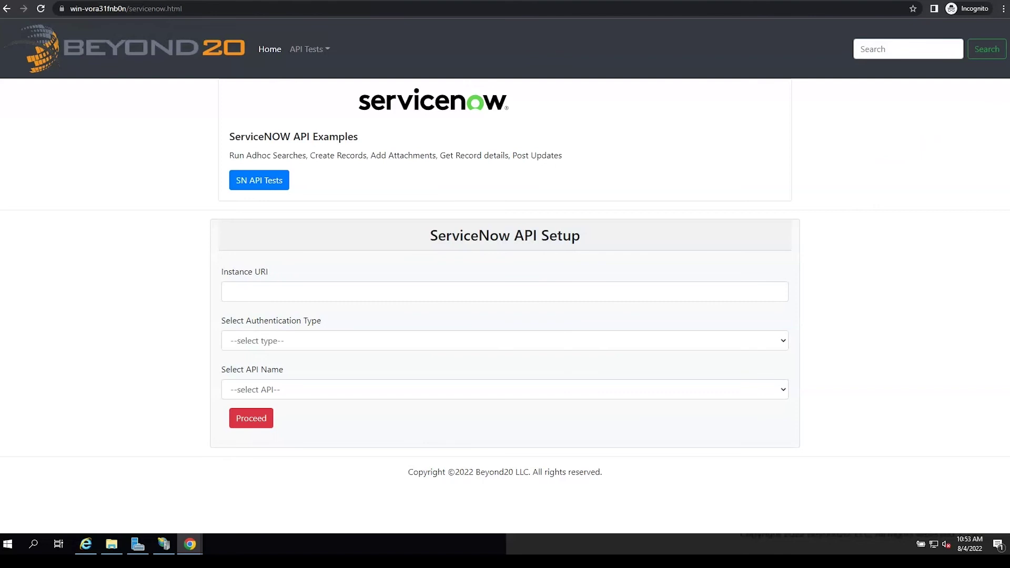
click(356, 289)
text(dev49565)
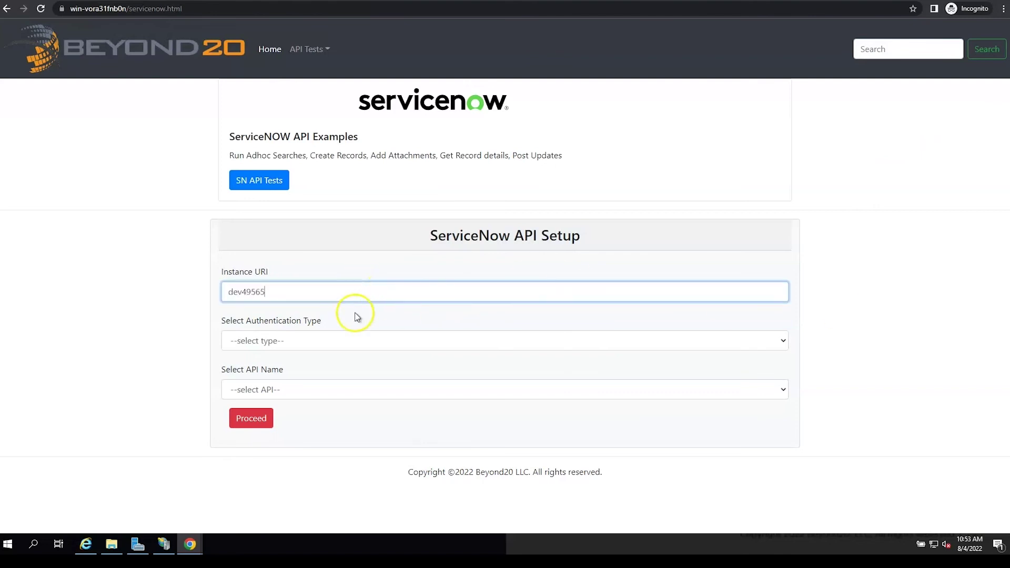
click(342, 340)
click(309, 367)
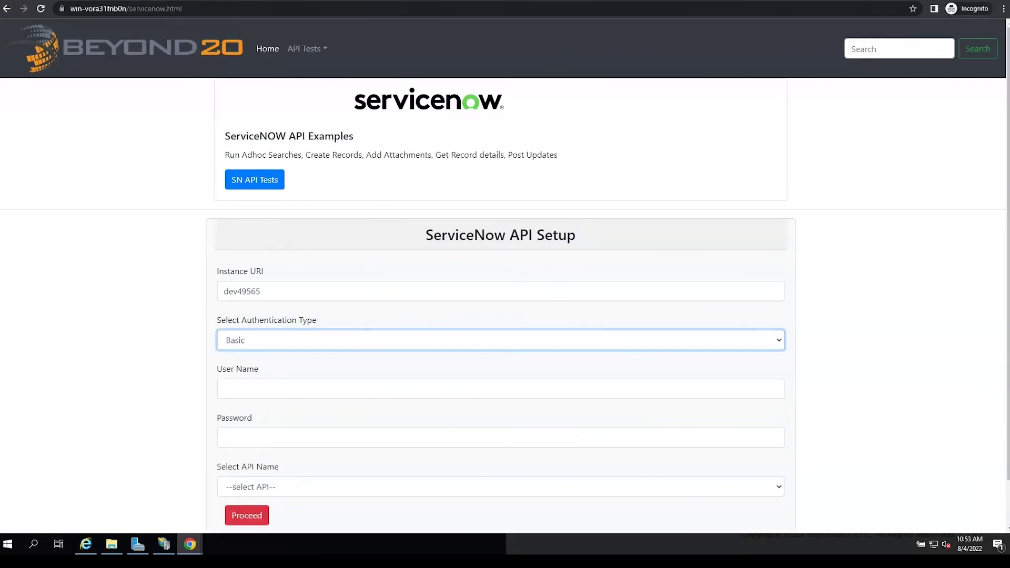
Step: Paste the API user's name and password, choose the Table API, and proceed
click(240, 392)
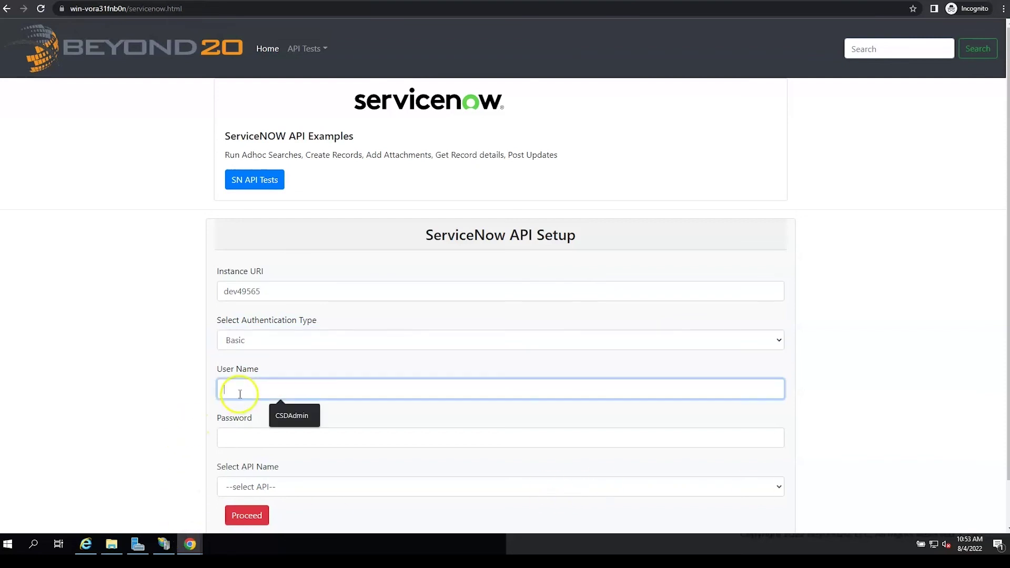
text(b20_api_tester)
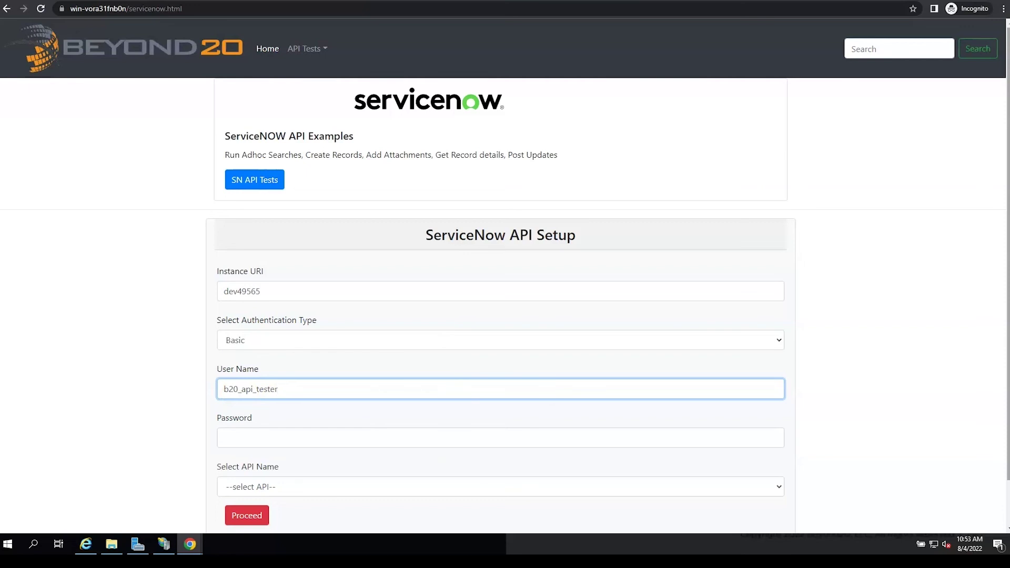
click(347, 435)
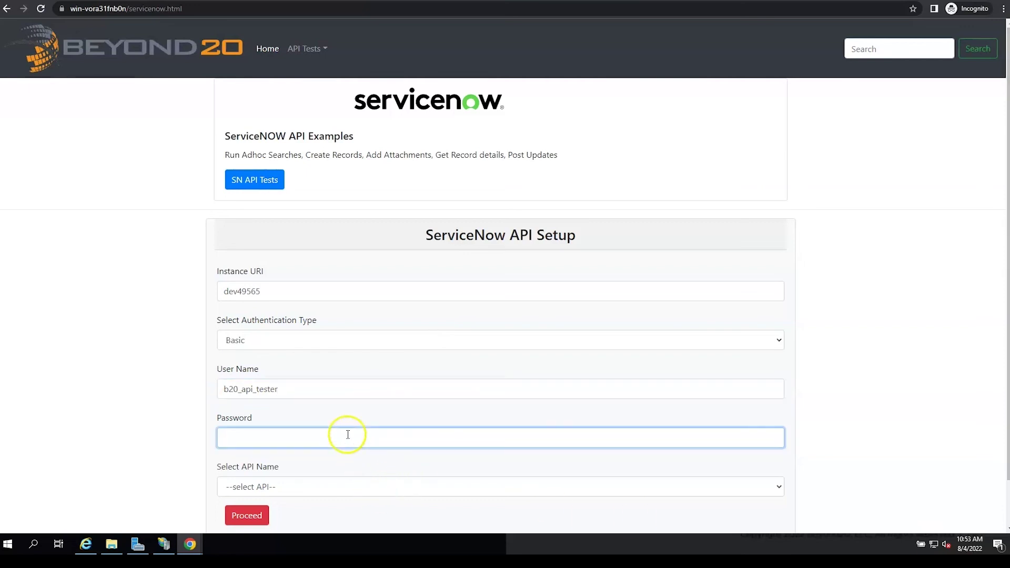
key(ctrl+v)
click(282, 483)
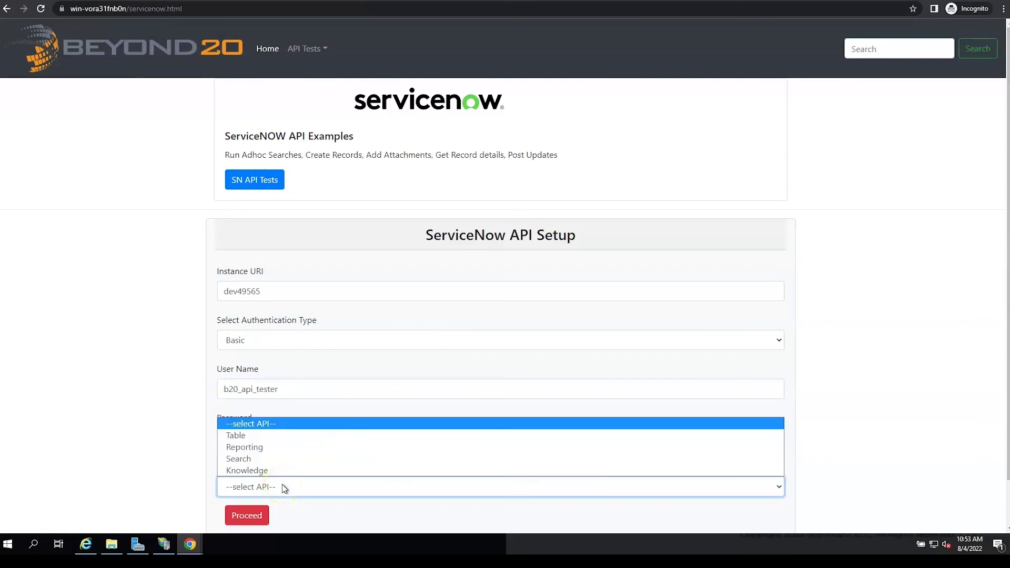
click(252, 435)
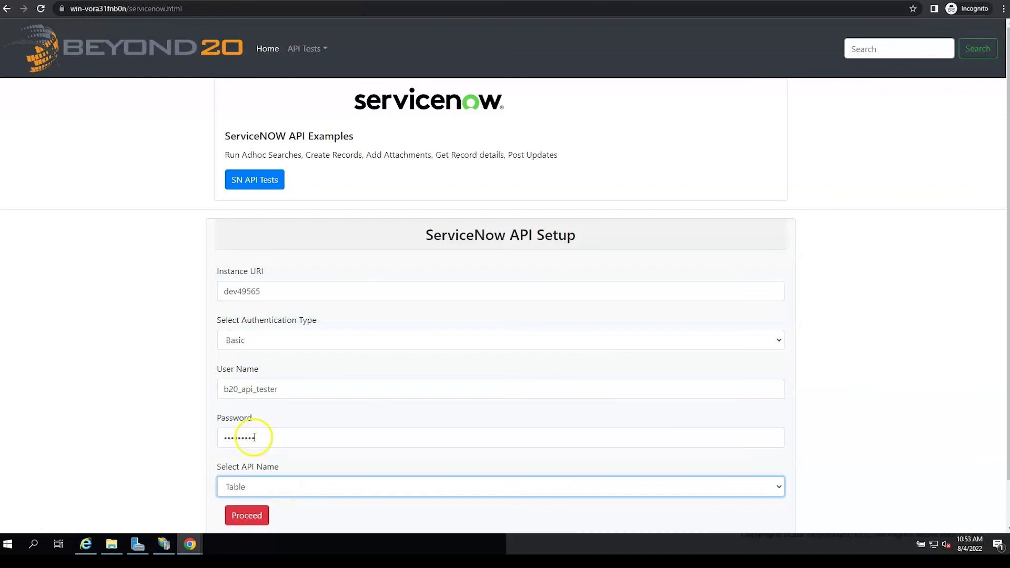
click(238, 513)
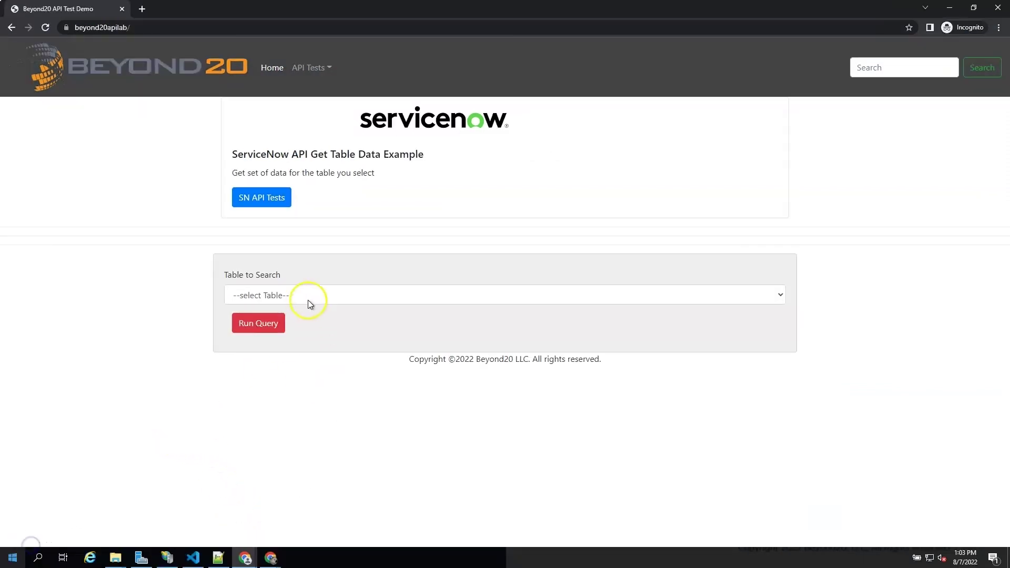
Step: Run the Get Table Data query against the Incident table
click(309, 298)
click(308, 318)
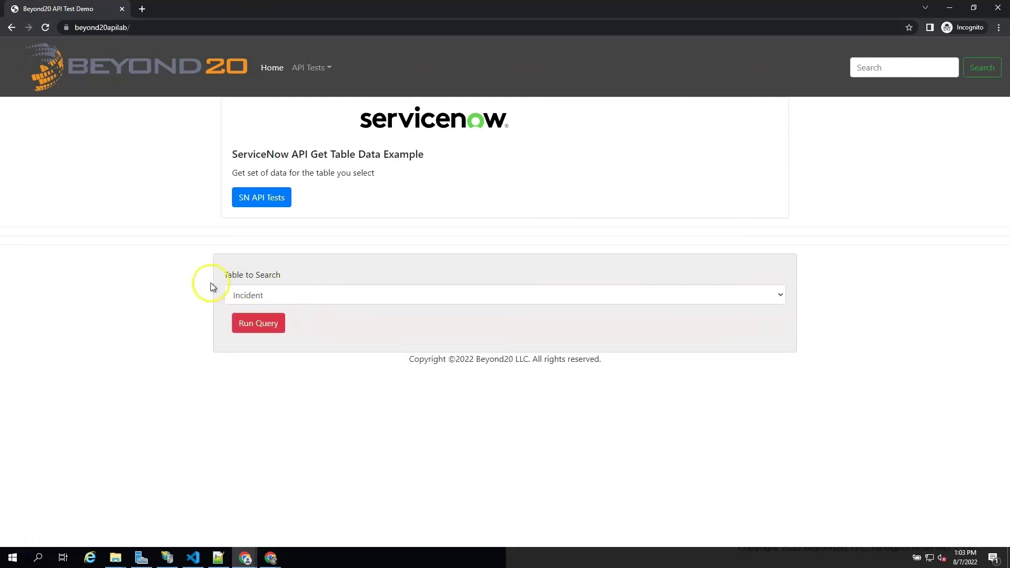
click(258, 324)
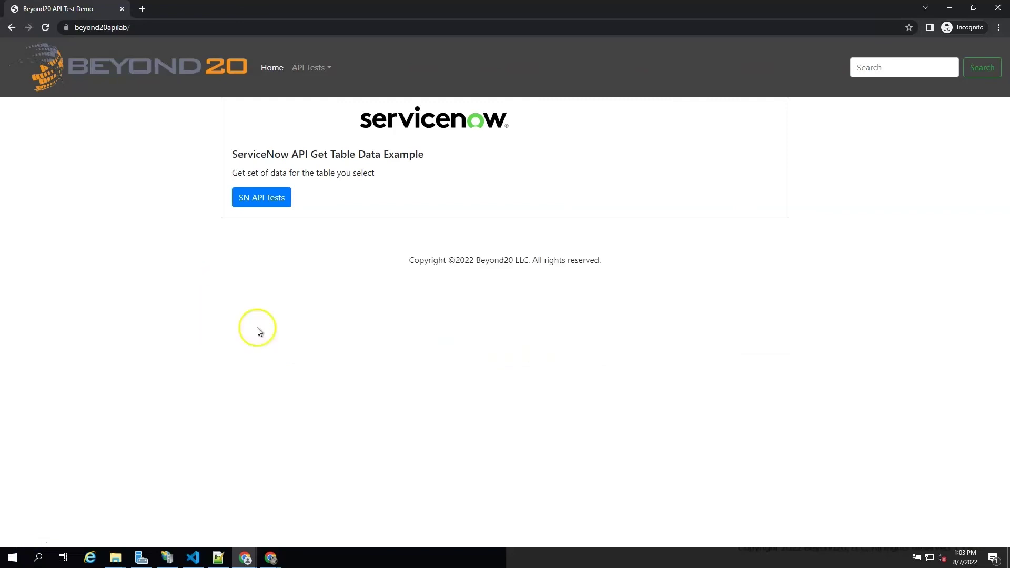